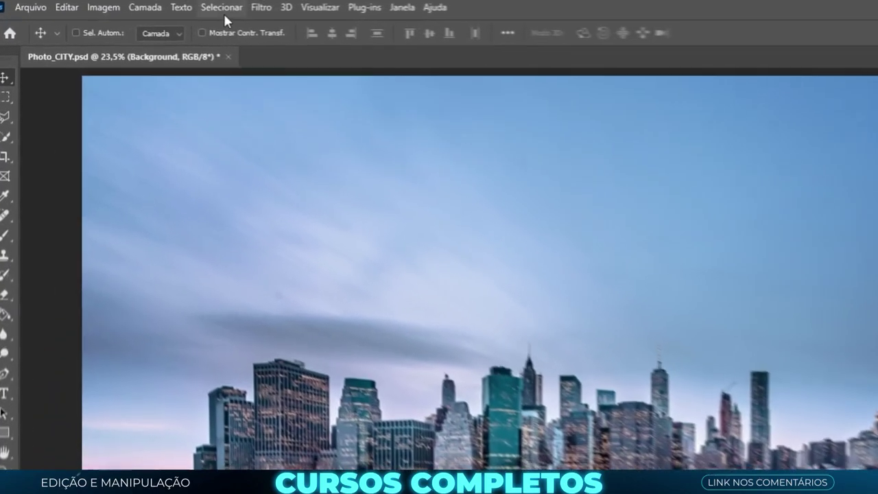
Auto-select the sky with Select > Sky, fit the image to the window, then deselect.
left_click(141, 4)
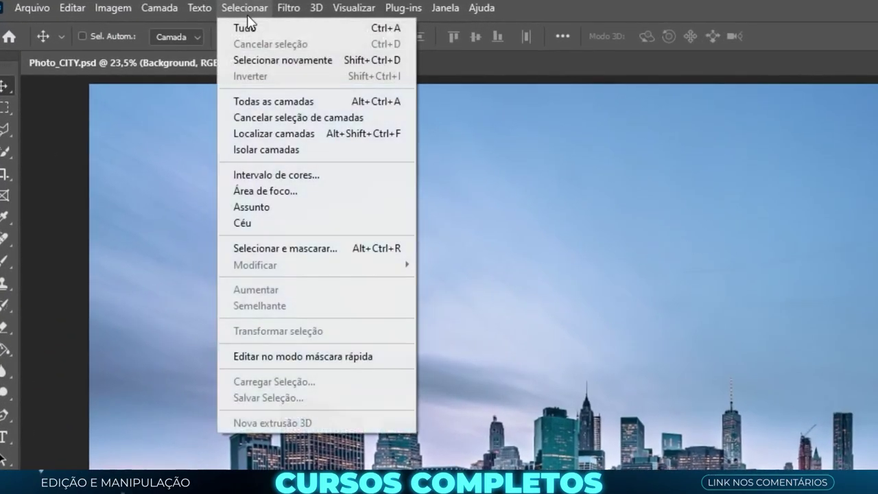
left_click(316, 228)
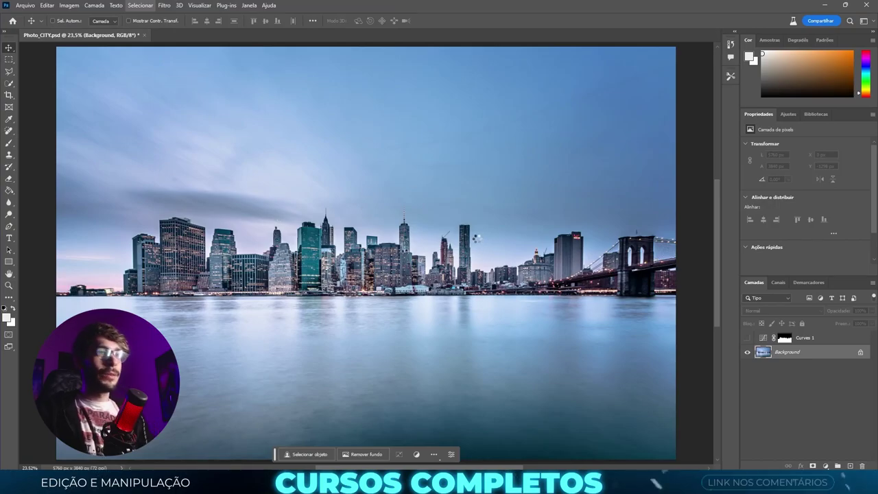
scroll(439, 274, "up", 3)
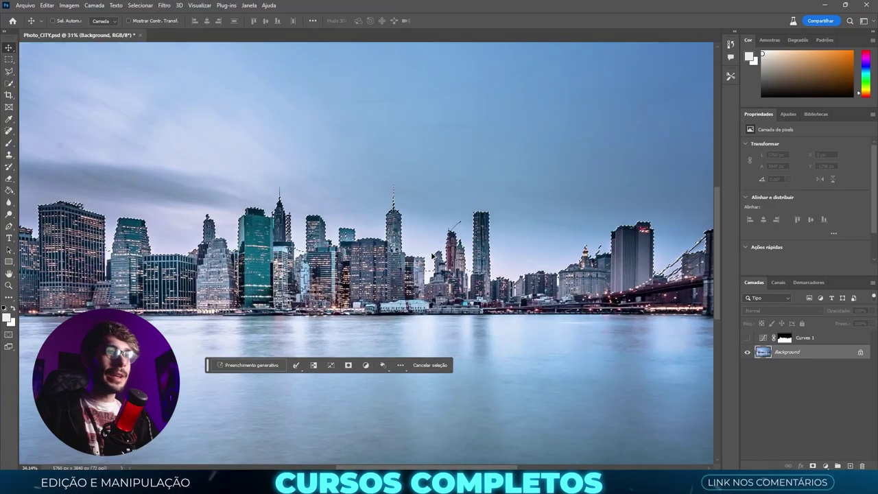
scroll(436, 282, "up", 3)
scroll(436, 282, "up", 4)
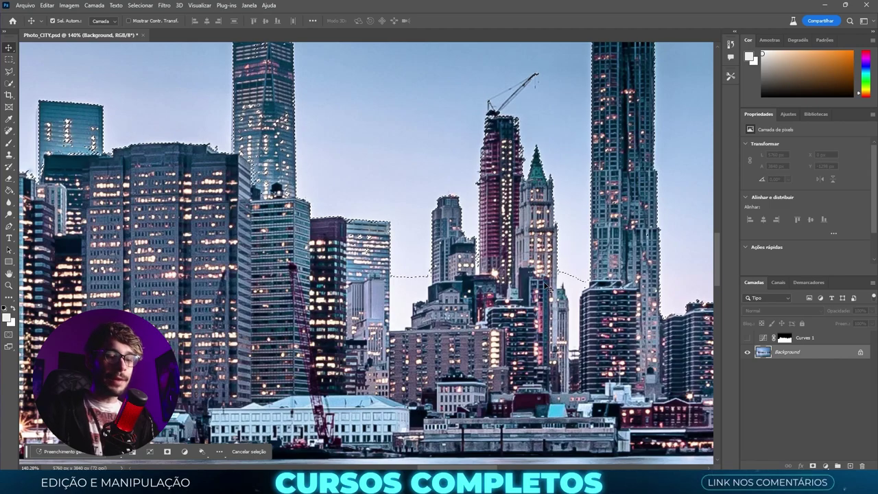
key("ctrl+0")
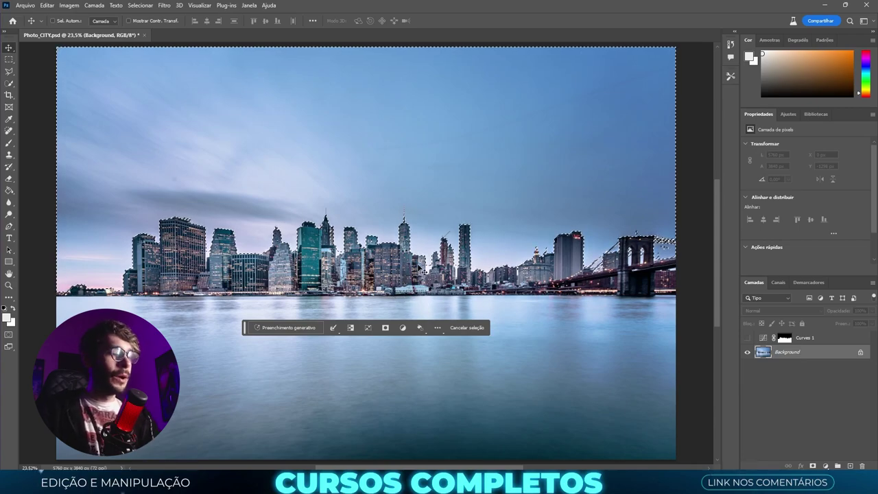
key("ctrl+d")
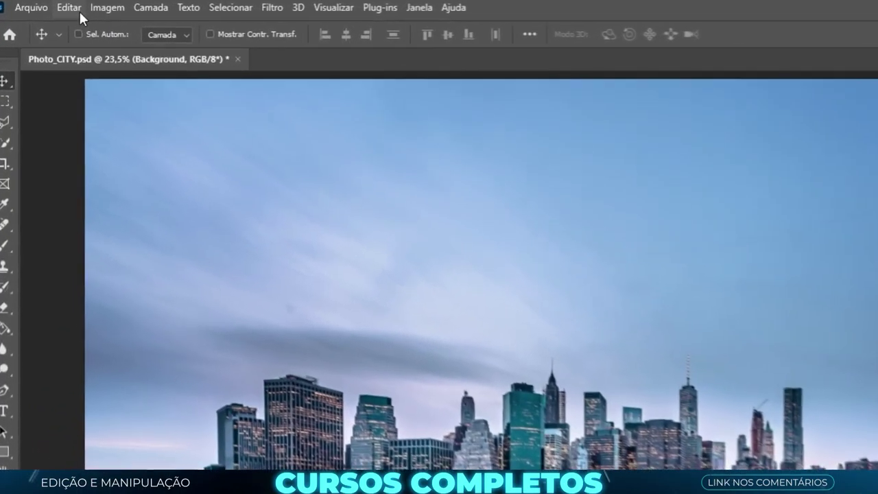
Apply Edit > Sky Replacement using a gray stormy sky preset.
left_click(47, 5)
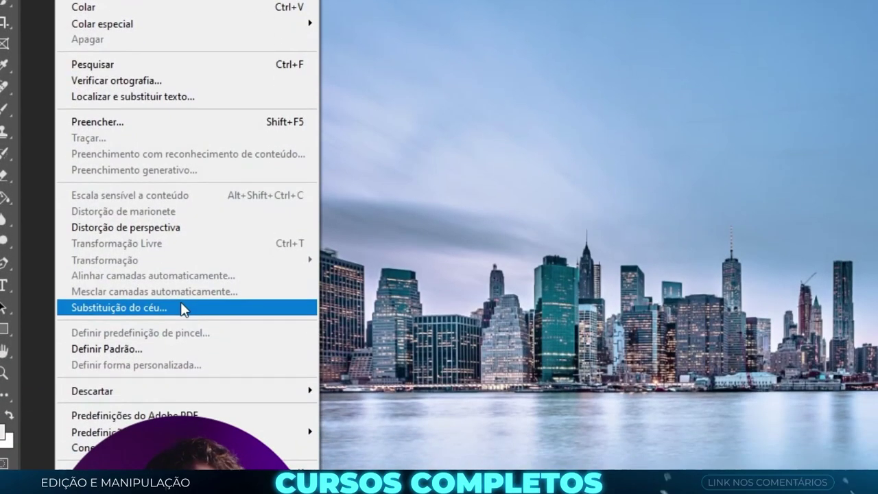
left_click(181, 304)
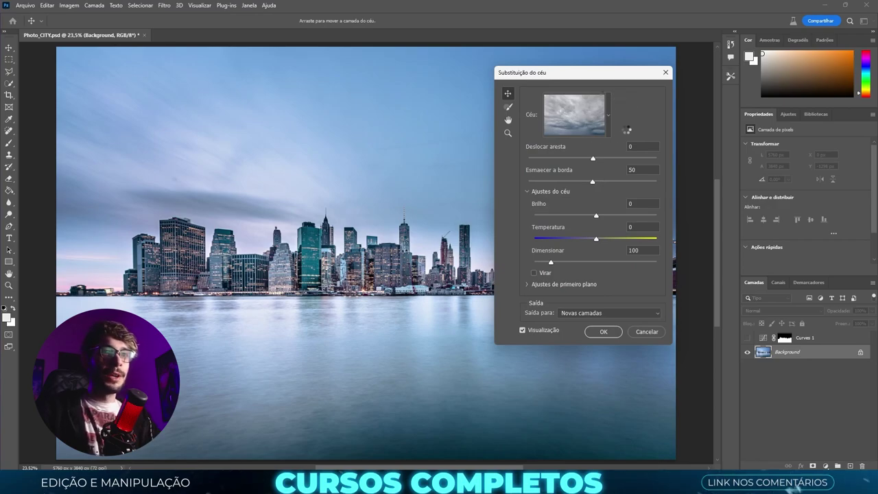
left_click(608, 118)
mouse_move(623, 192)
left_mouse_down()
mouse_move(627, 300)
mouse_move(623, 182)
left_mouse_up()
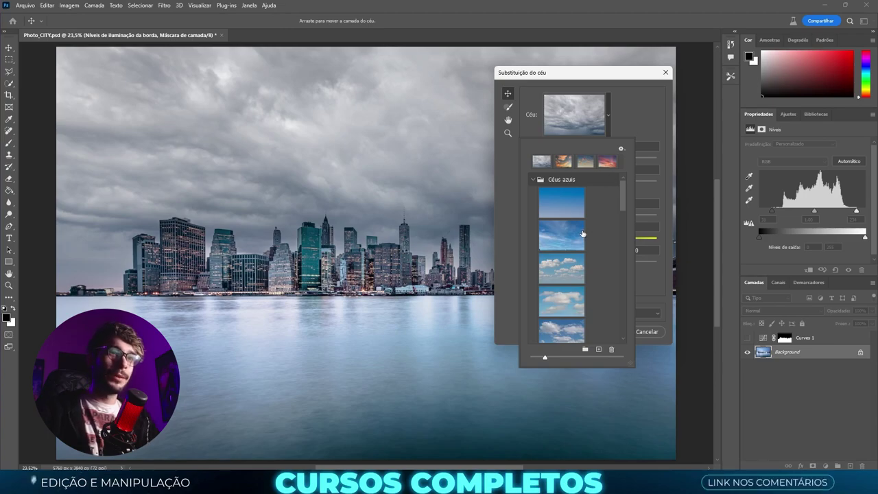
left_click(635, 117)
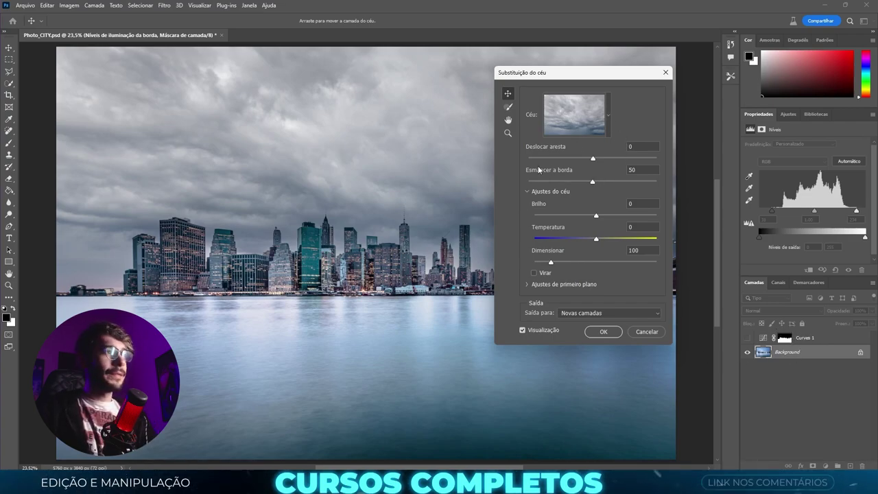
left_click(604, 332)
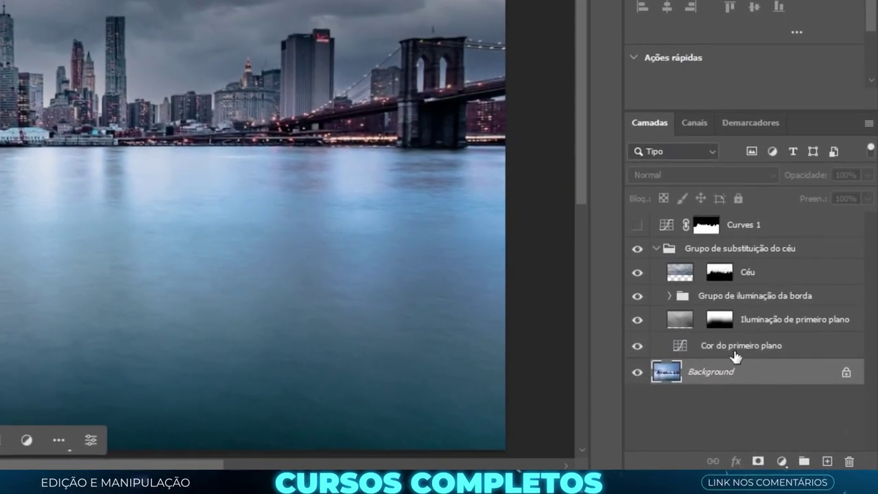
Merge the layers from Cor do primeiro plano to Céu into one Céu layer and view its mask alone.
left_click(760, 347)
left_click(764, 302, "shift")
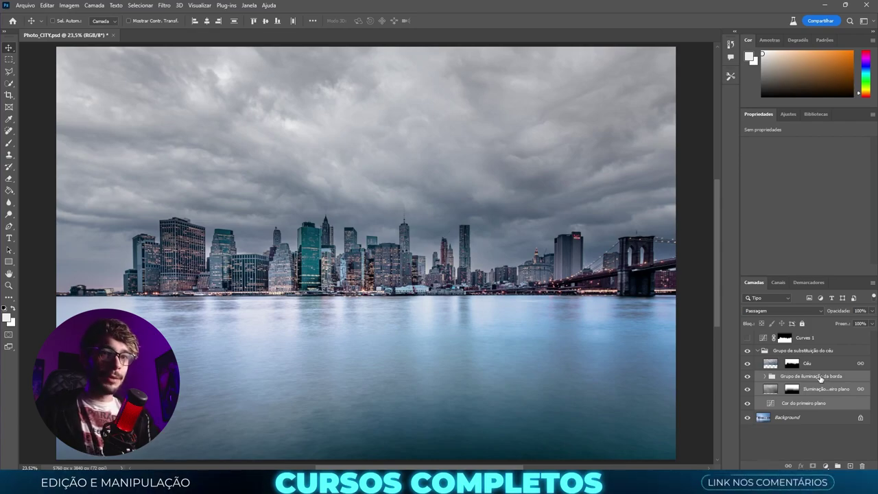
key("ctrl+e")
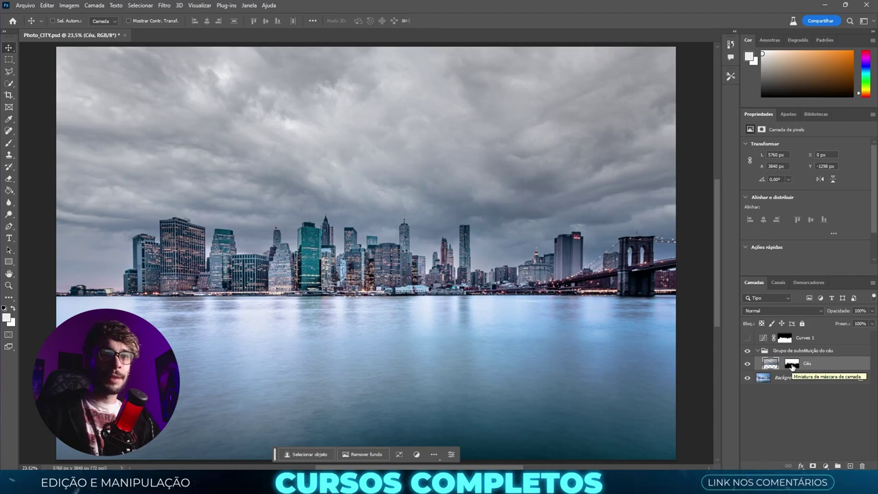
left_click(793, 366, "alt")
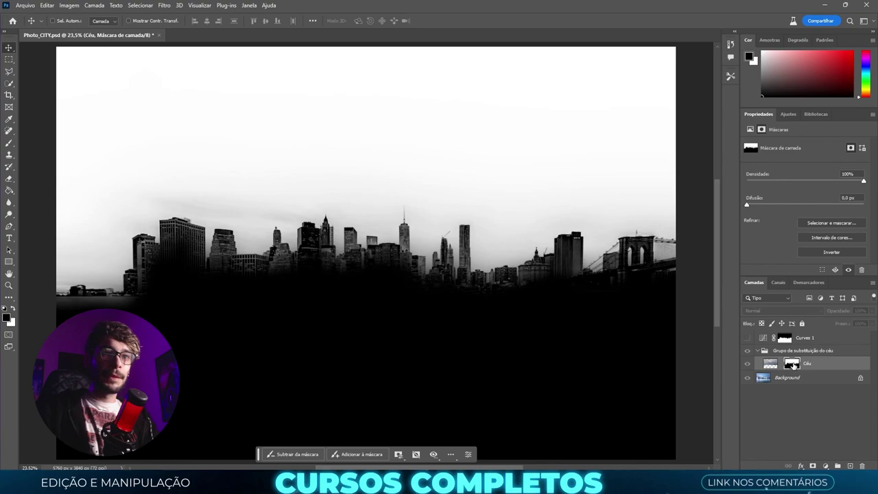
Apply Levels to the Céu mask, white input 99, making the sky pure white and the skyline solid black.
left_click_drag(603, 334, 504, 288)
key("ctrl+l")
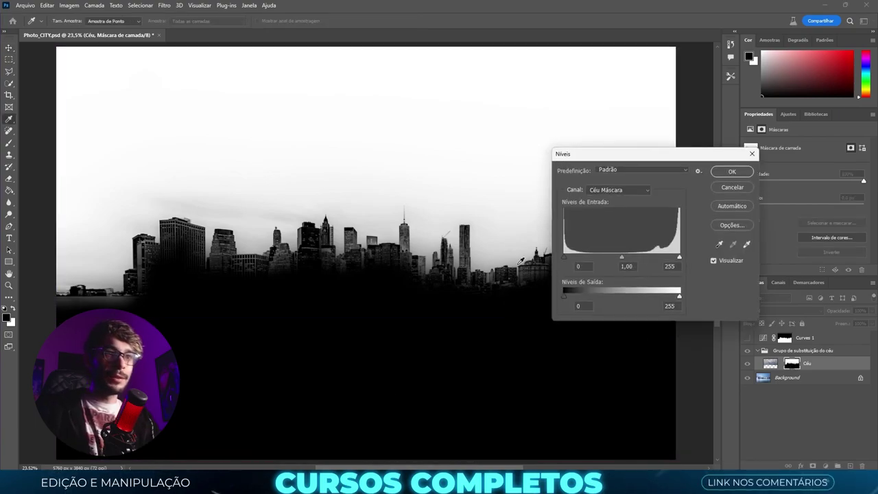
left_click_drag(565, 258, 593, 260)
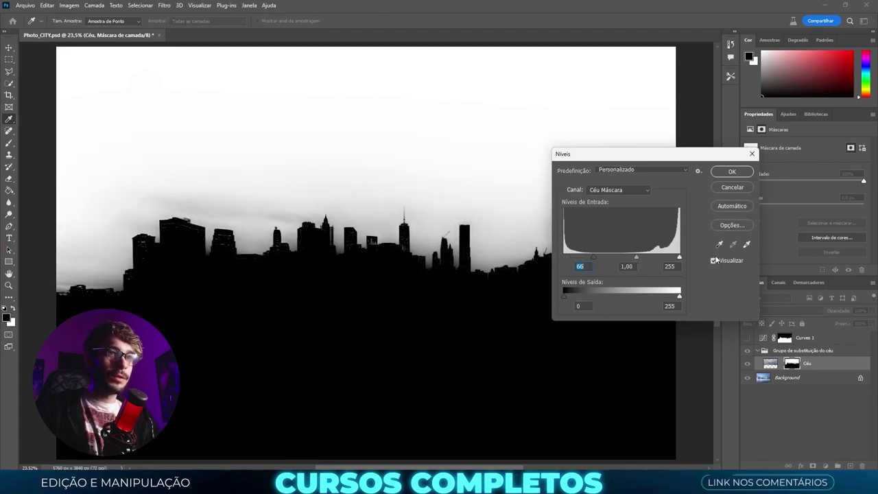
left_click_drag(679, 258, 605, 260)
left_click(714, 174)
Zoom in to inspect the mask edges, then return to the normal photo view.
key("v")
scroll(419, 257, "up", 5)
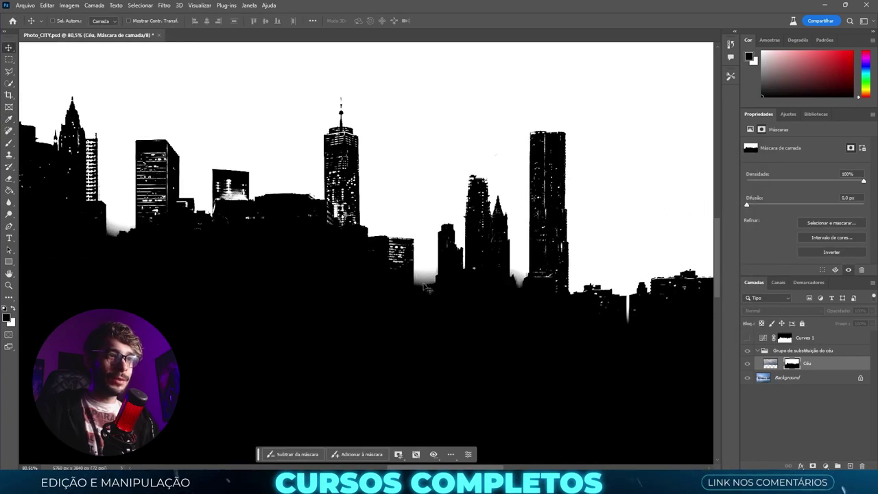
scroll(437, 273, "down", 5)
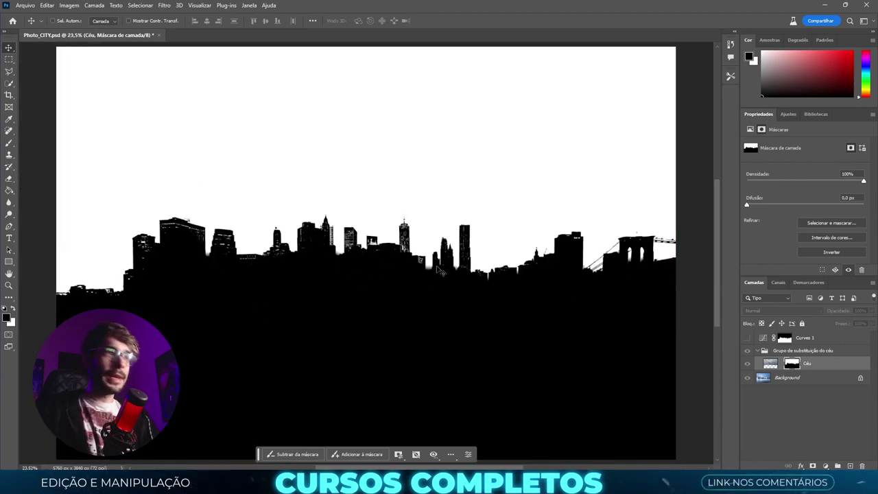
left_click(817, 365)
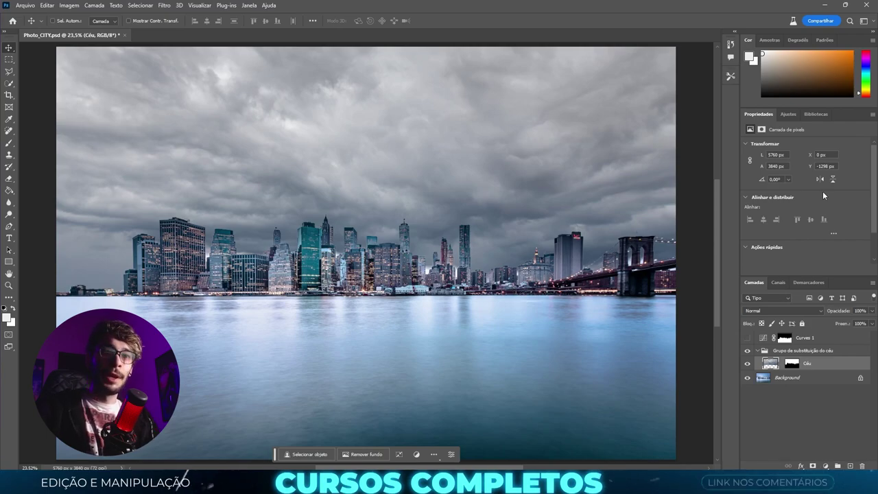
Copy the skyline mask onto the stormy sky layer, confirming Sim to replace its existing mask.
left_click(783, 338, "alt")
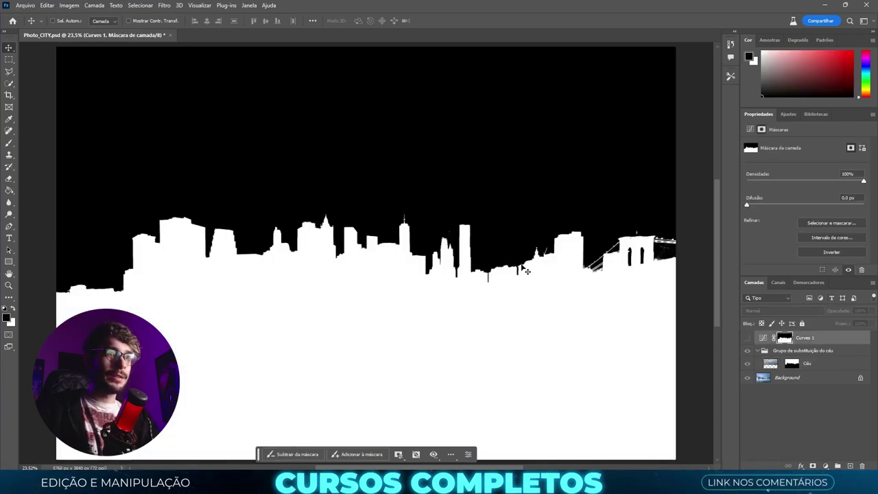
left_click(816, 338)
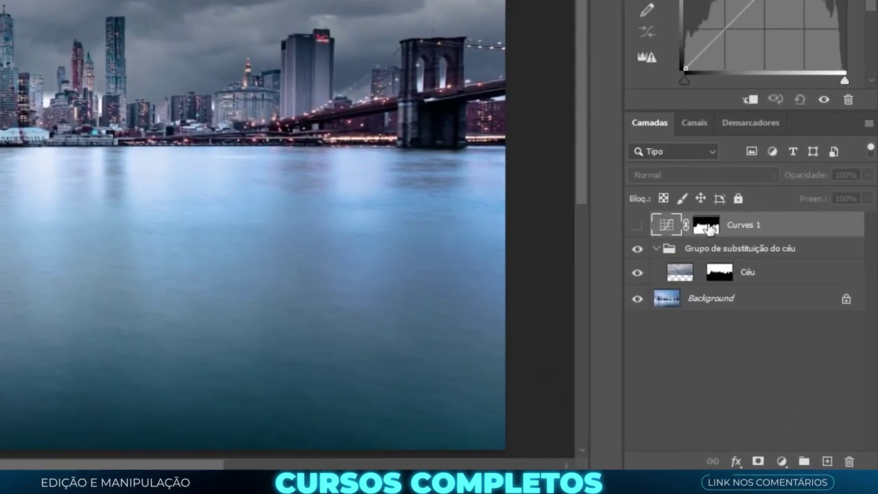
left_click_drag(707, 228, 723, 275)
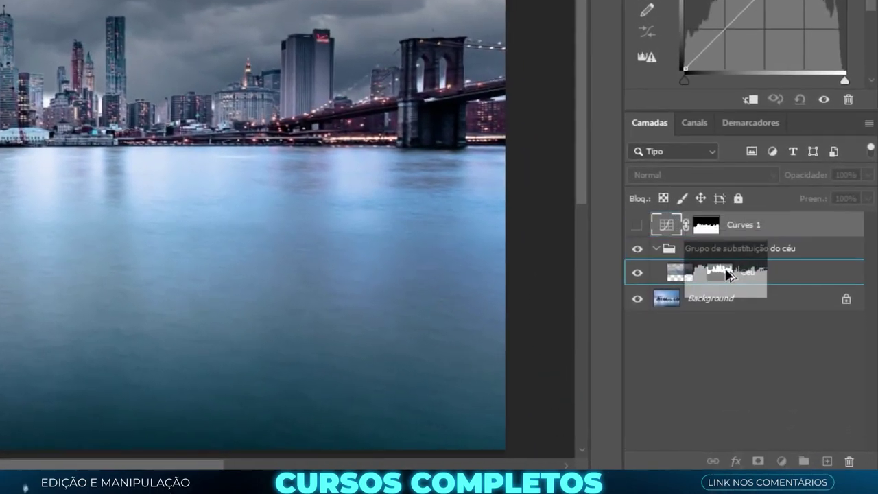
left_click_drag(723, 276, 727, 277)
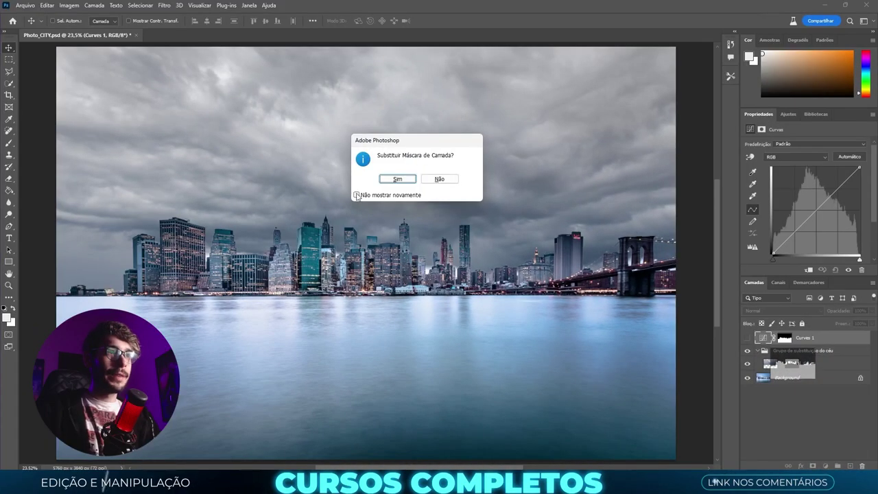
left_click(406, 180)
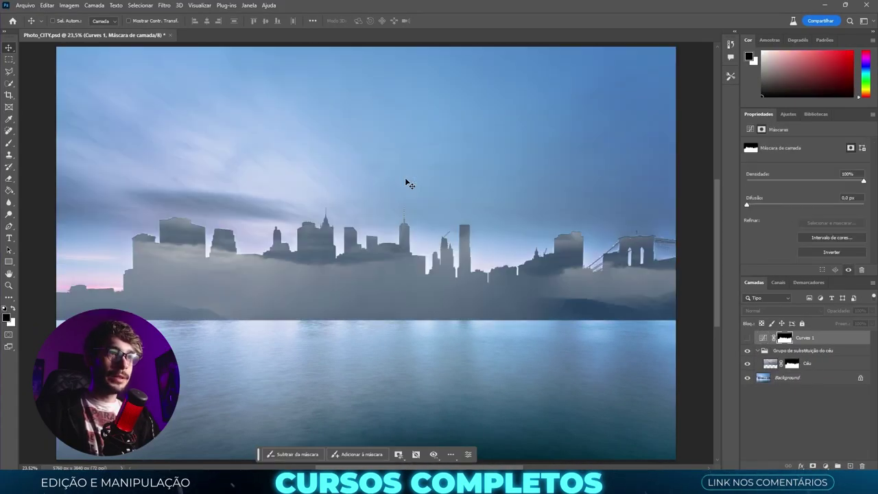
left_click(792, 364)
key("ctrl")
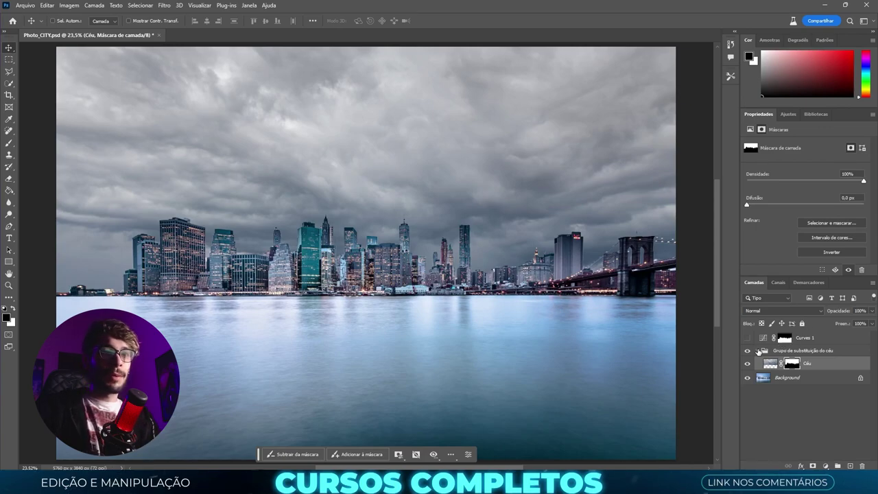
Toggle the golden, pink and stormy sky groups' visibility to compare them, then select Background.
left_click(758, 350)
left_click(748, 351)
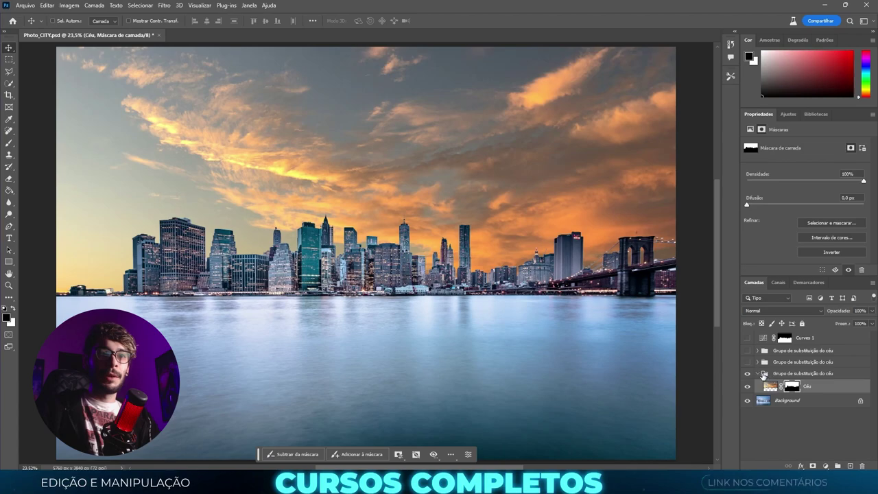
left_click(757, 373)
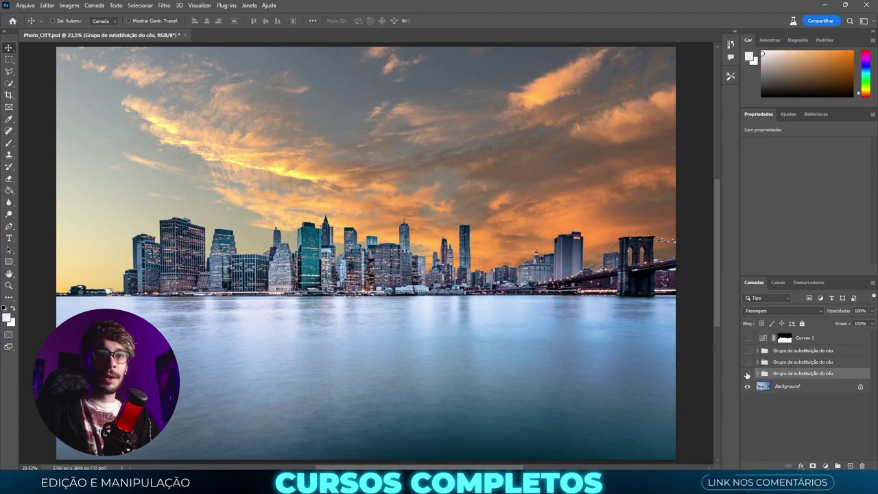
left_click(747, 350)
left_click(748, 374)
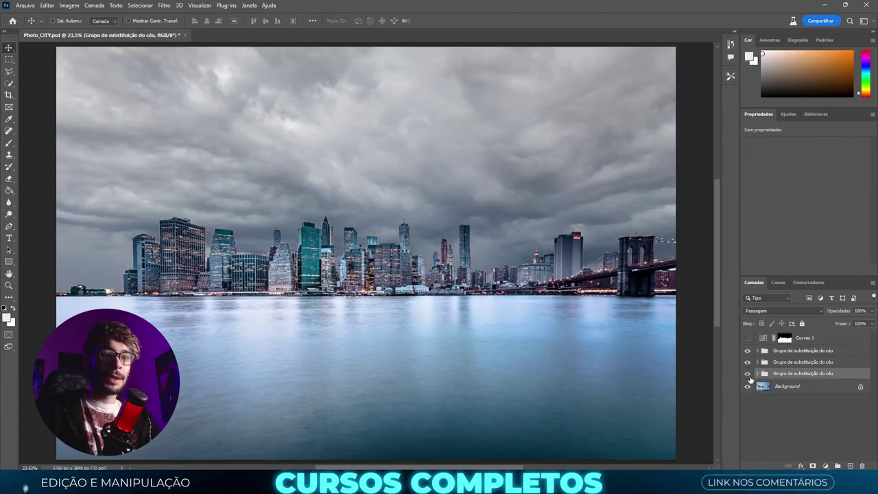
left_click(782, 388)
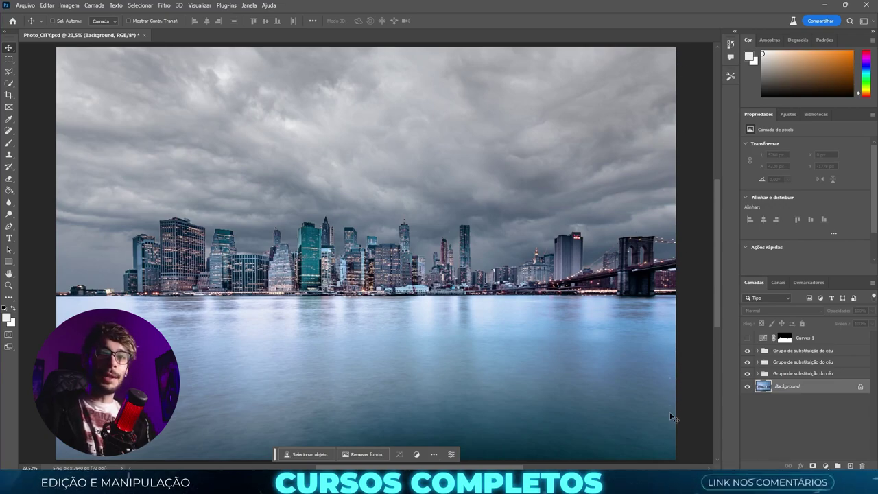
Draw a black full-canvas rectangle and move its layer above the sky groups.
left_click(9, 261)
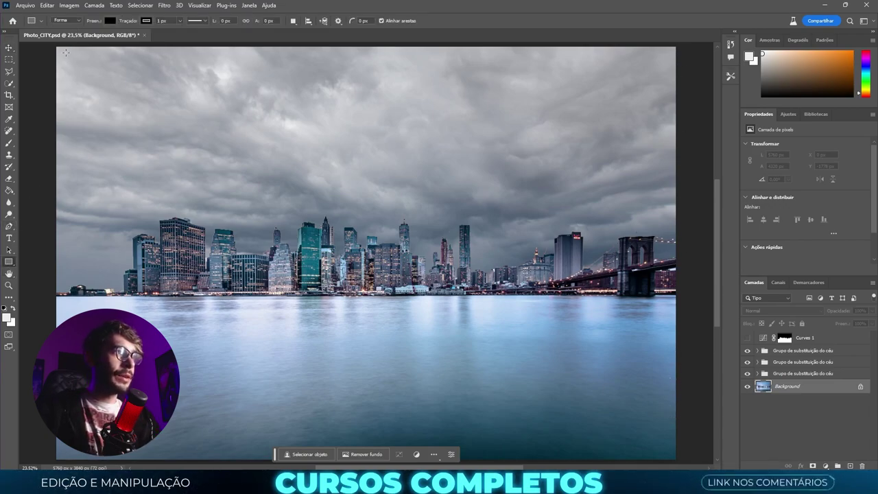
left_click_drag(56, 45, 676, 459)
key("v")
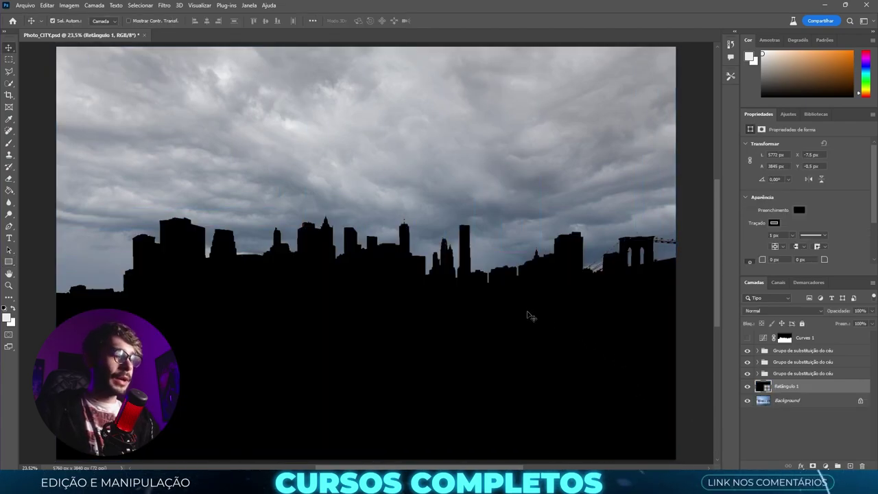
left_click_drag(789, 386, 814, 347)
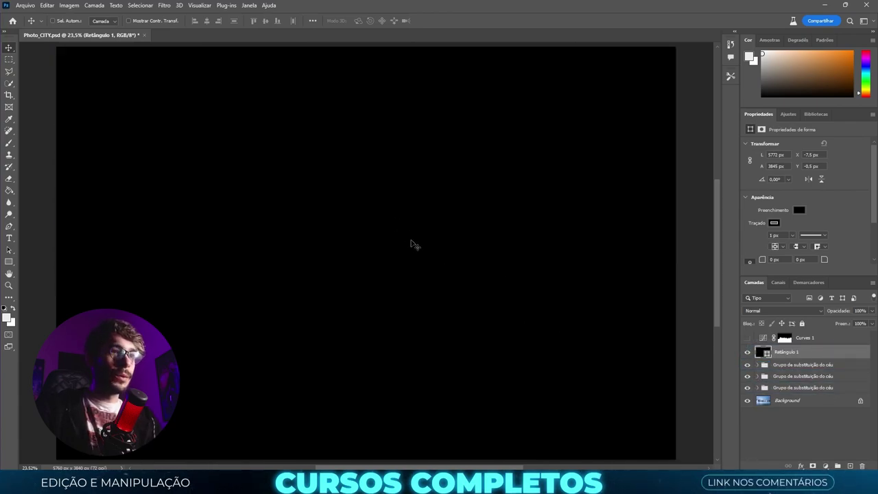
Scale the rectangle to one third of the canvas width and stretch it taller than the canvas.
key("ctrl+t")
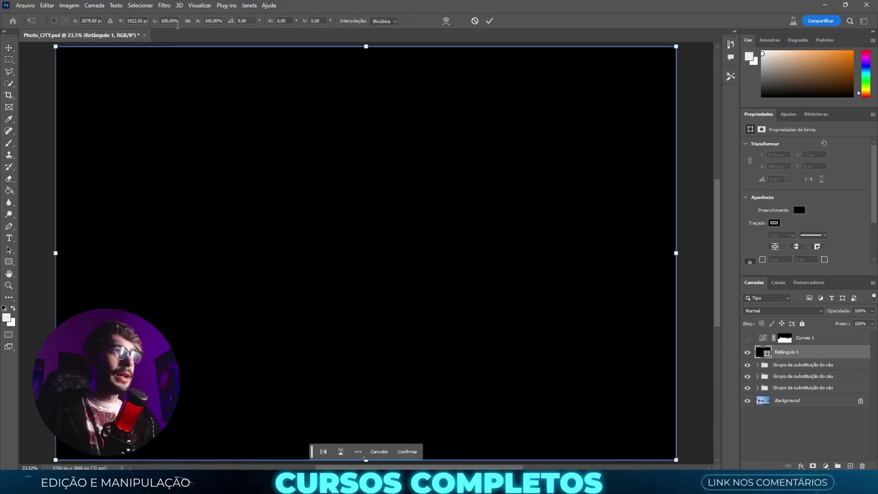
left_click(169, 21)
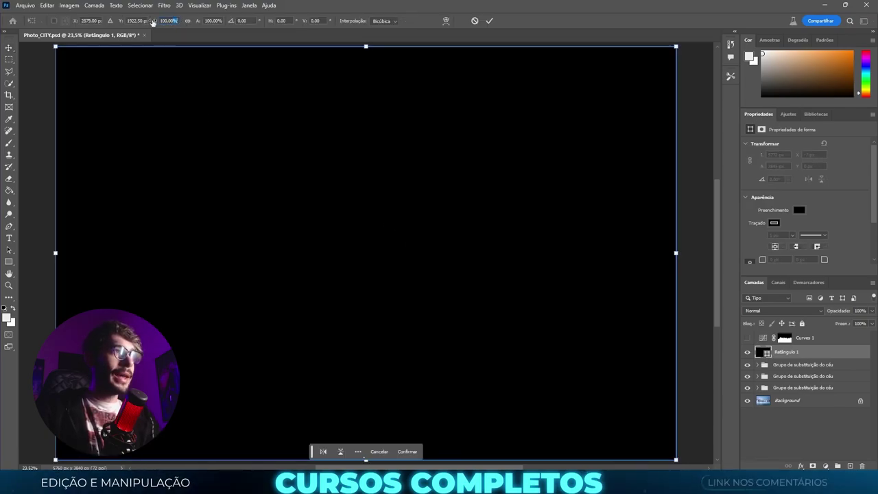
type("100,00")
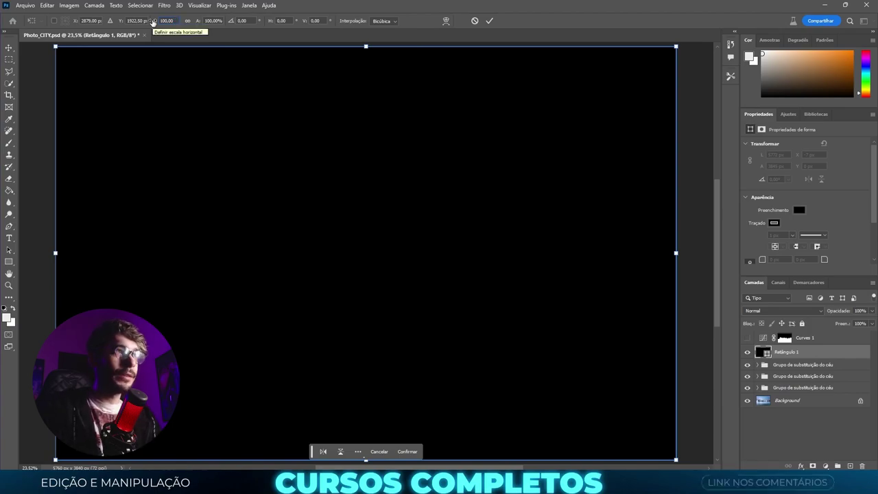
type("3")
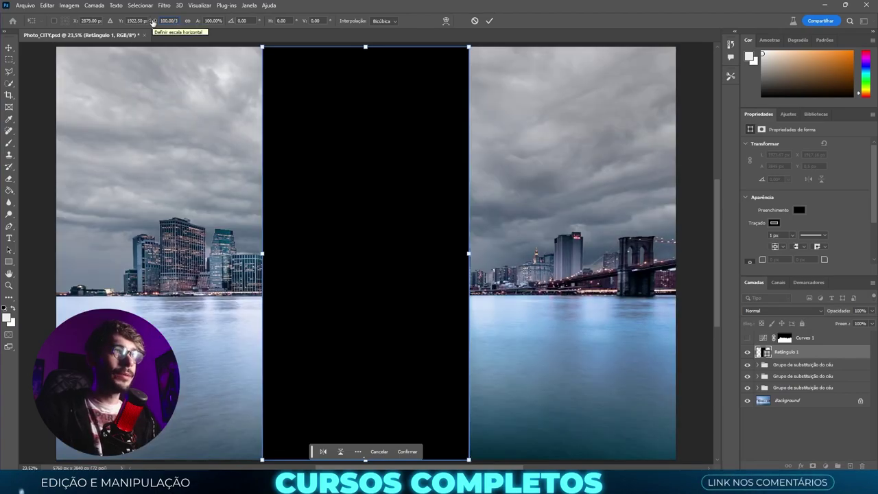
left_click(489, 21)
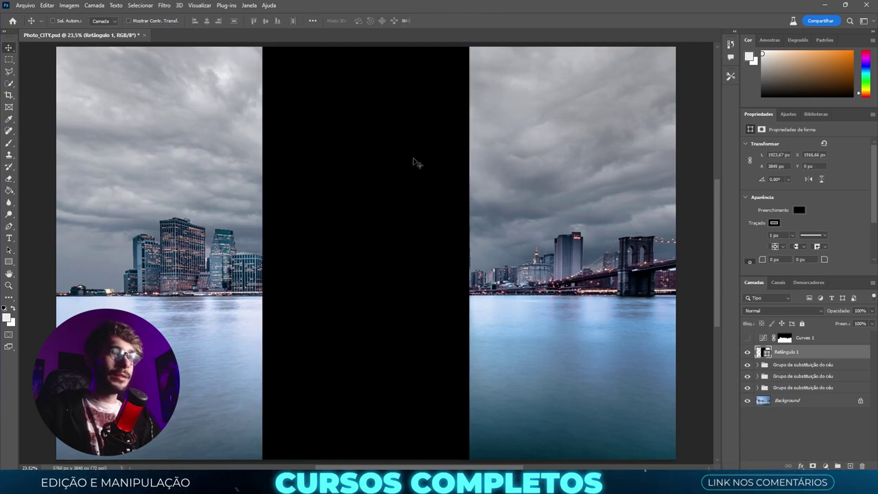
key("ctrl+t")
key("ctrl+0")
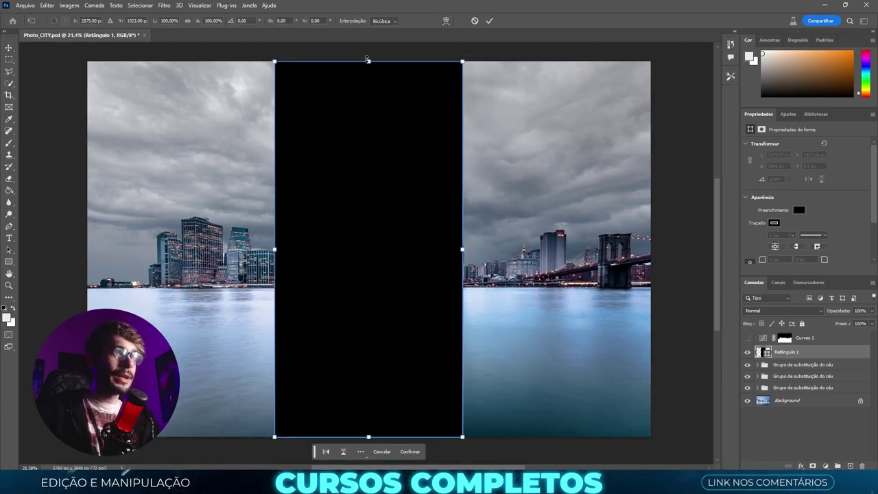
left_click_drag(368, 60, 370, 46)
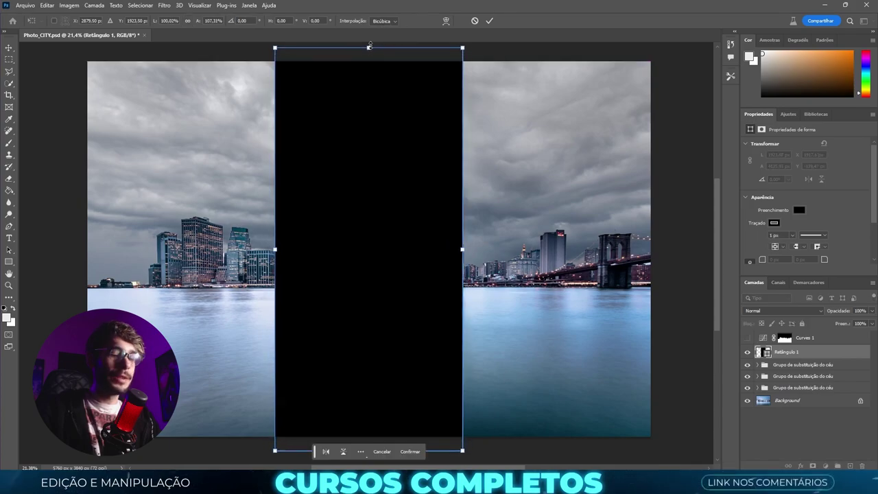
key("Return")
Move the rectangle to the left edge and place a duplicate beside it.
mouse_move(435, 141)
left_mouse_down()
mouse_move(336, 133)
mouse_move(243, 145)
left_mouse_up()
key("ctrl+j")
left_click_drag(175, 168, 513, 180)
Fill the right rectangle white and the middle one dark grey, then load the left rectangle as a selection.
left_click(799, 210)
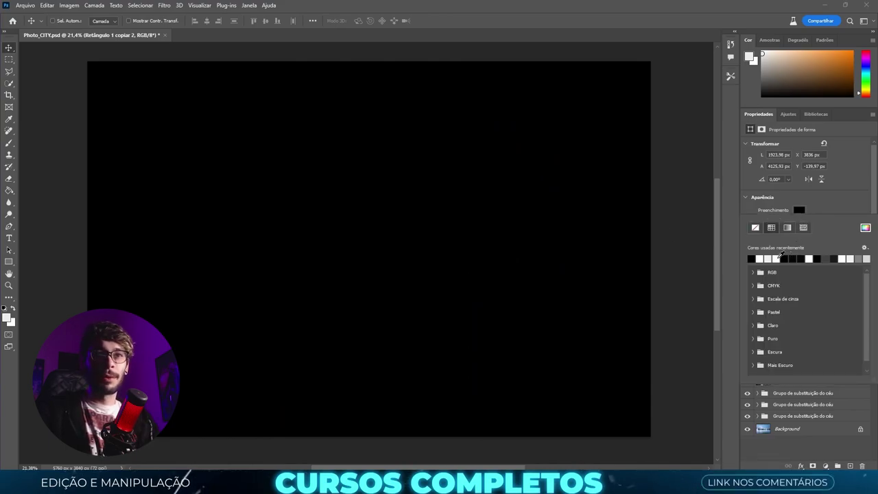
left_click(777, 259)
left_click(830, 209)
key("alt+bracketleft")
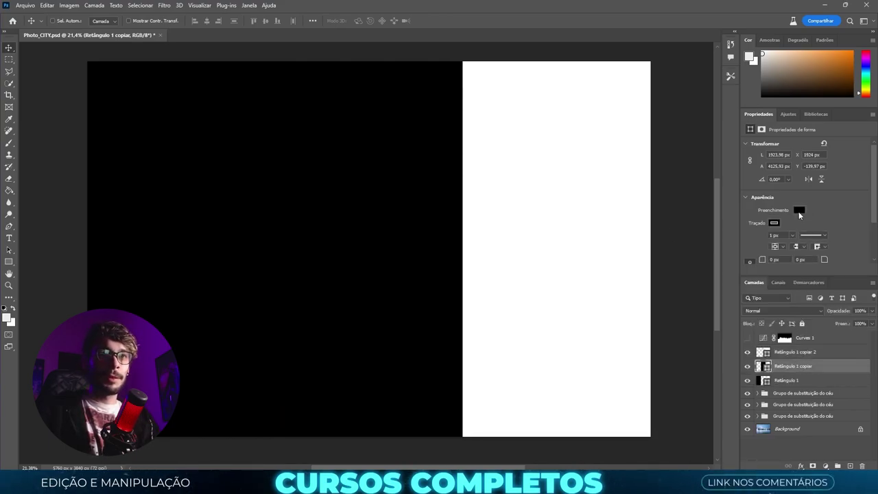
left_click(798, 210)
left_click(786, 258)
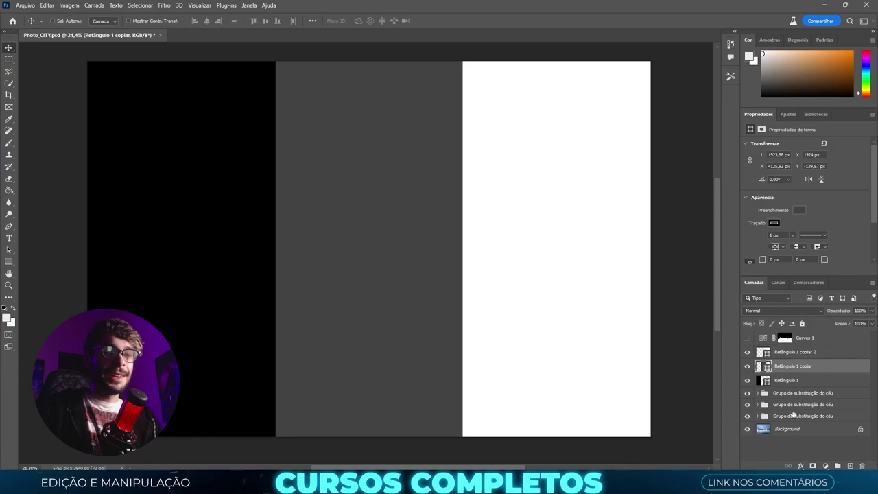
left_click(765, 382, "ctrl")
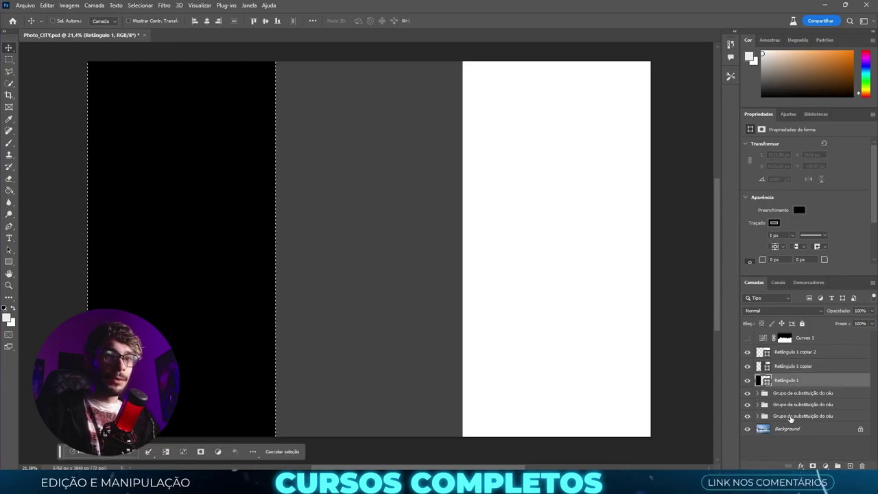
Mask the bottom, middle and third sky groups to the left, middle and right rectangle panels.
left_click(799, 416)
left_click(812, 466)
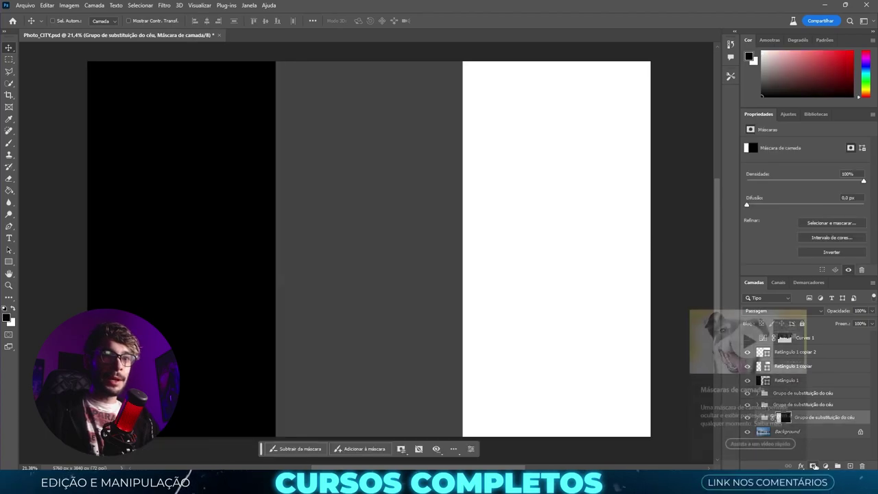
left_click(766, 366, "ctrl")
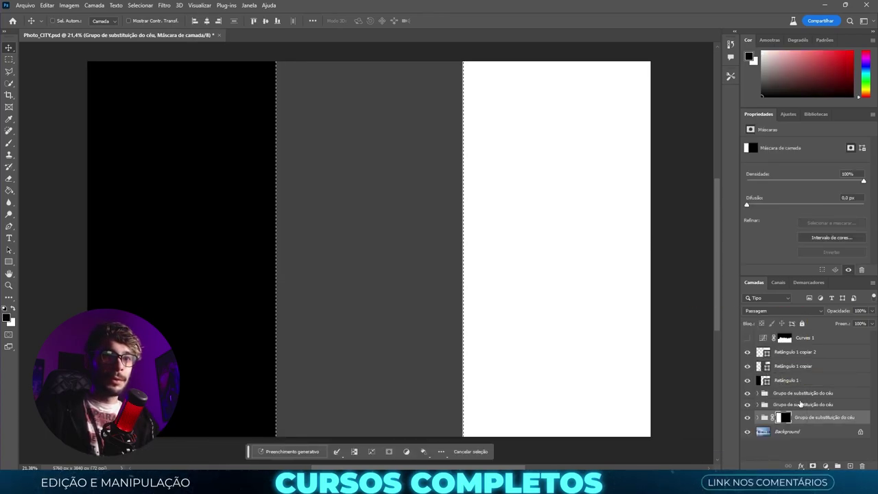
left_click(802, 405)
left_click(813, 466)
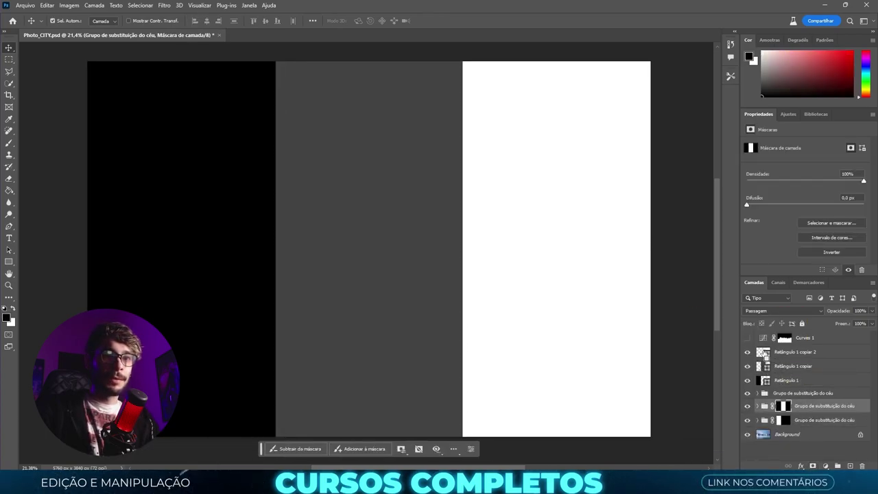
left_click(763, 352, "ctrl")
left_click(797, 392)
left_click(813, 466)
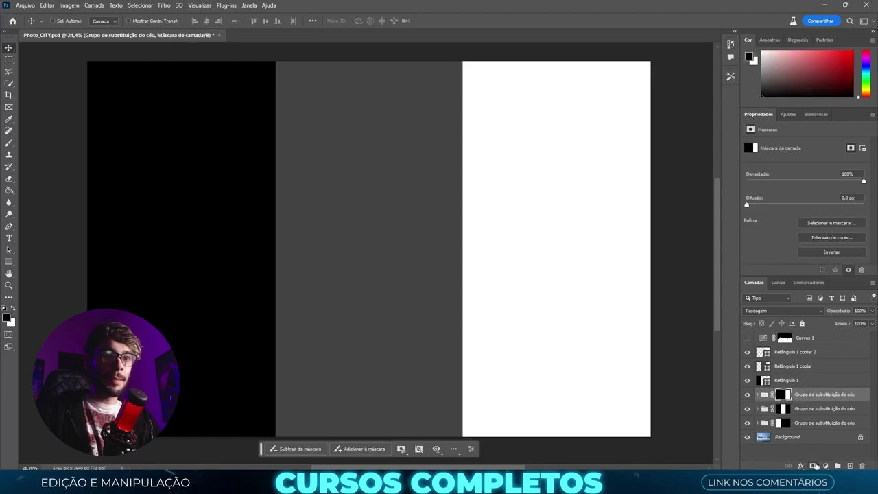
Select and delete the three guide rectangle layers.
left_click(787, 380)
left_click(787, 352, "shift")
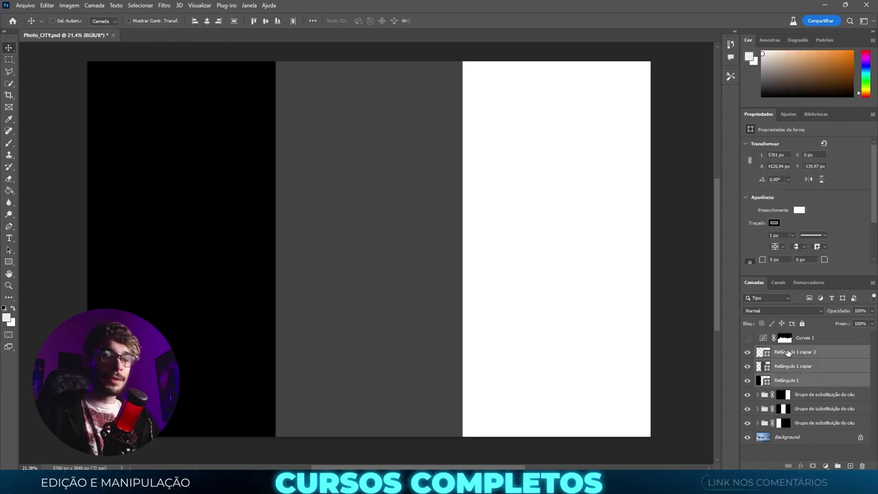
key("Delete")
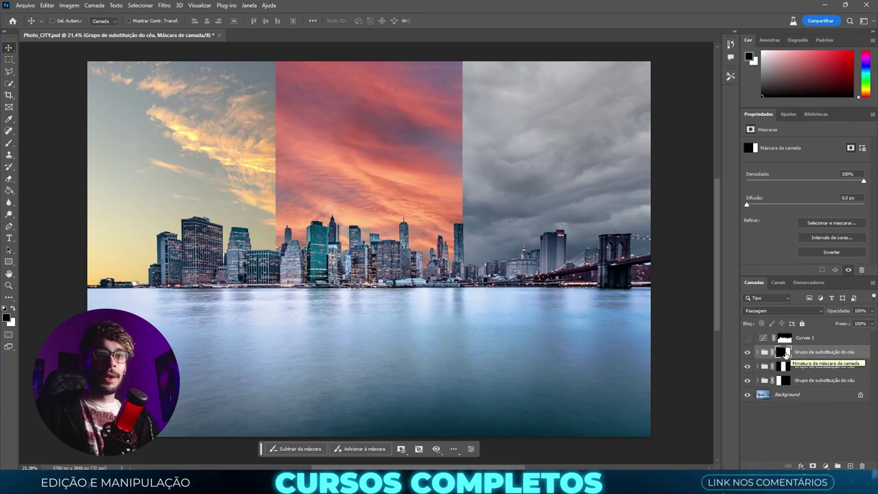
Add a Hue/Saturation layer above the stormy Céu layer, targeting Azuis with Saturation -58.
left_click(757, 352)
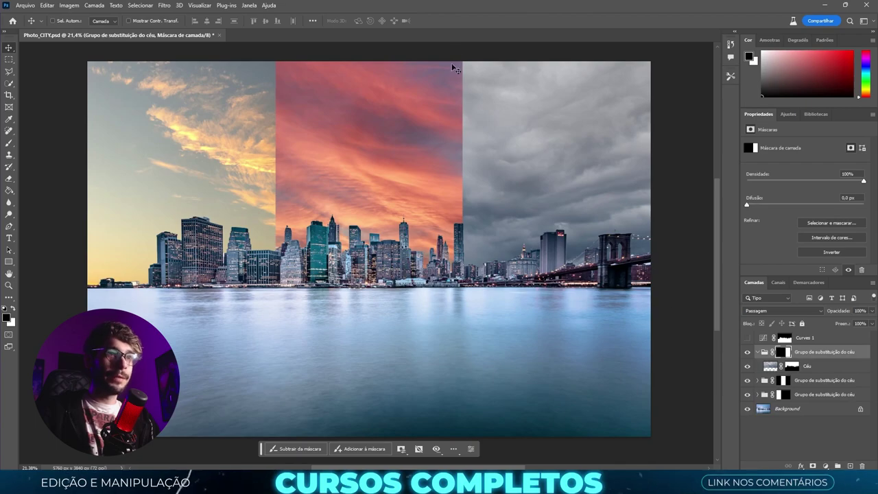
left_click(824, 366)
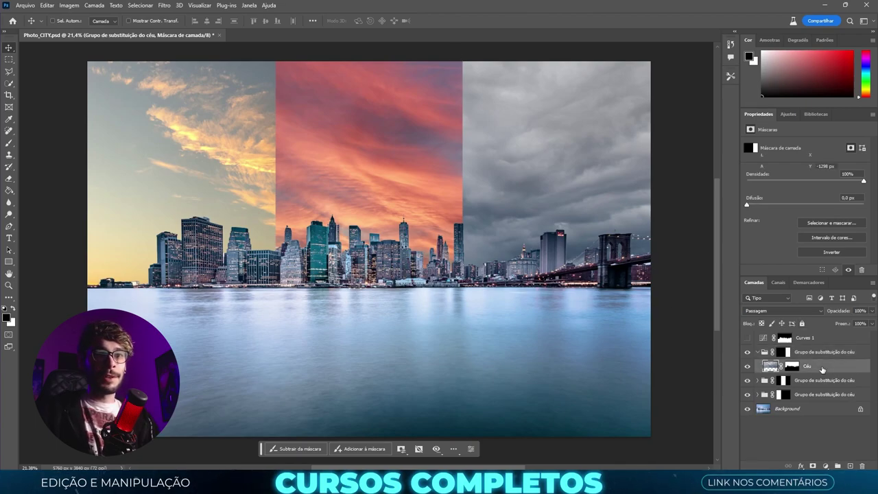
left_click(827, 466)
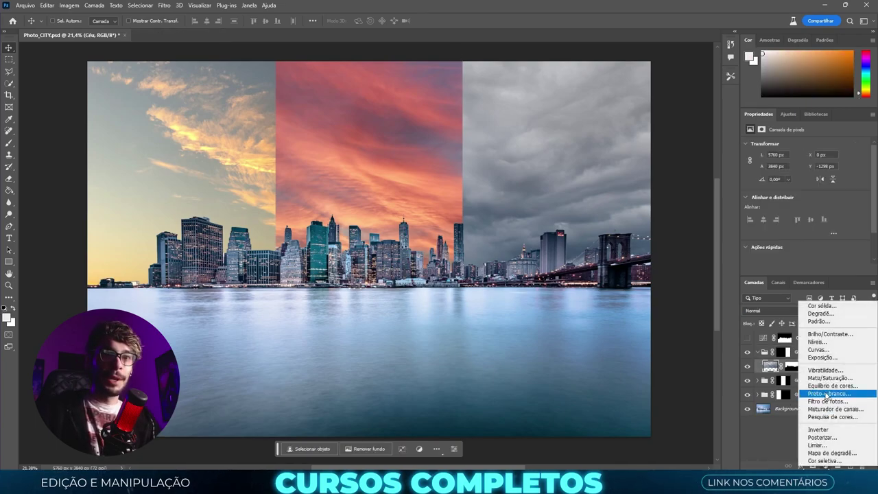
left_click(824, 378)
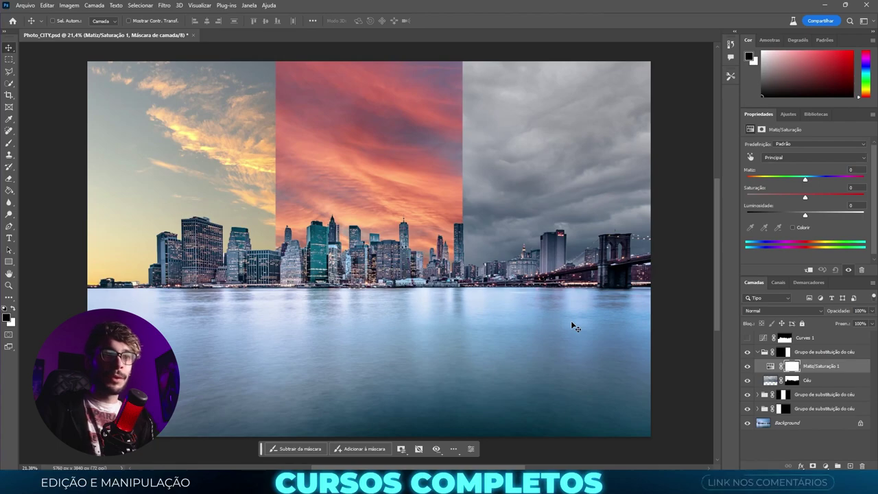
left_click(782, 157)
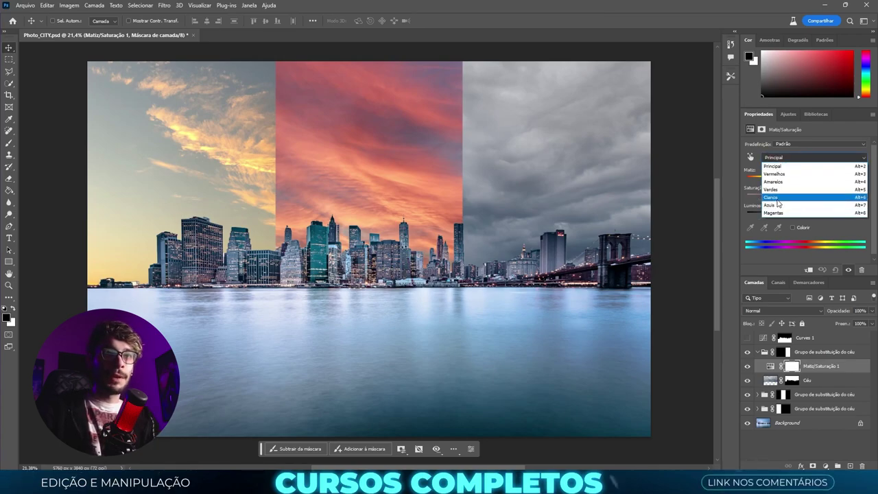
left_click(770, 197)
left_click(779, 159)
left_click(772, 201)
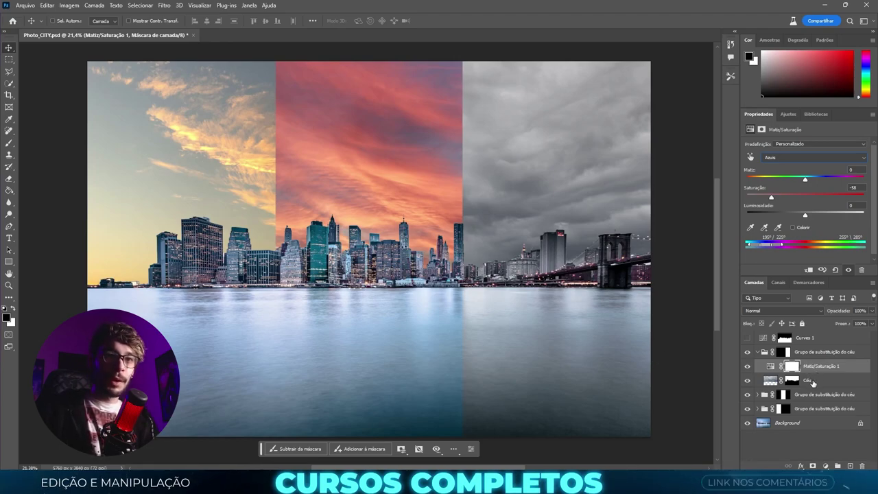
left_click(812, 382)
left_click(817, 370)
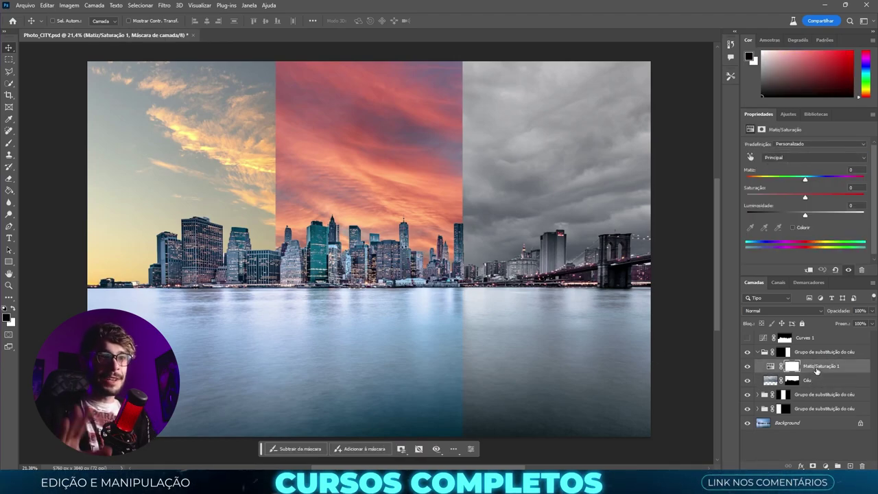
key("ctrl+z")
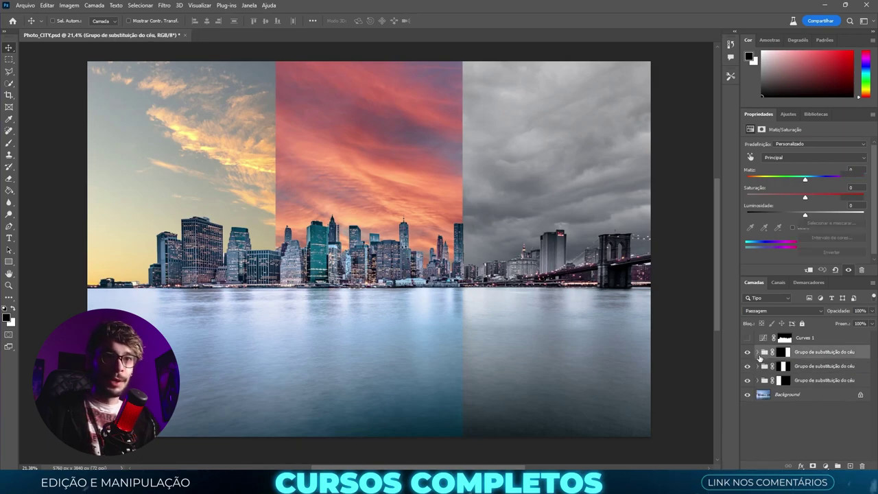
Add a Color Balance layer above the middle Céu layer with midtones Red +47 and Blue +12.
key("ctrl+z")
left_click(817, 381)
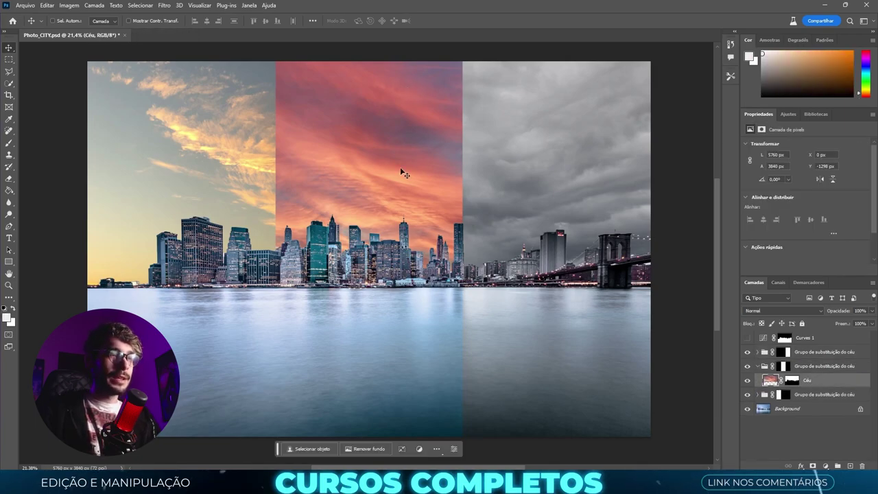
left_click(825, 466)
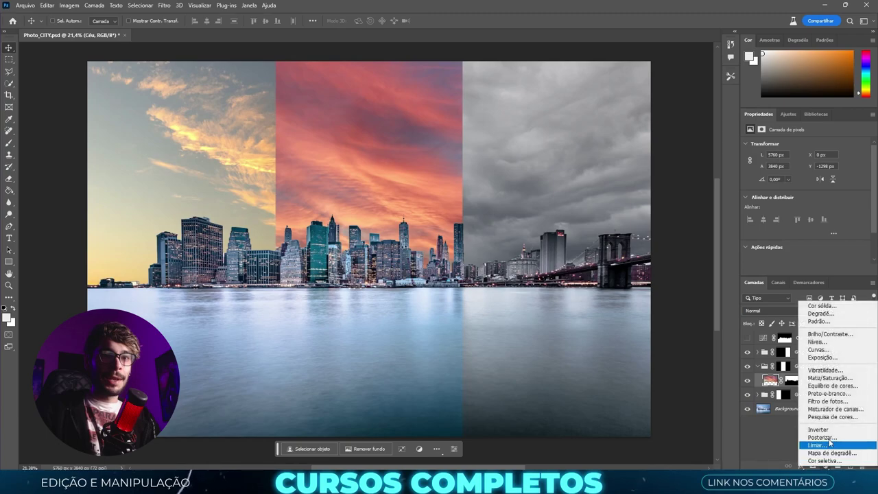
left_click(831, 386)
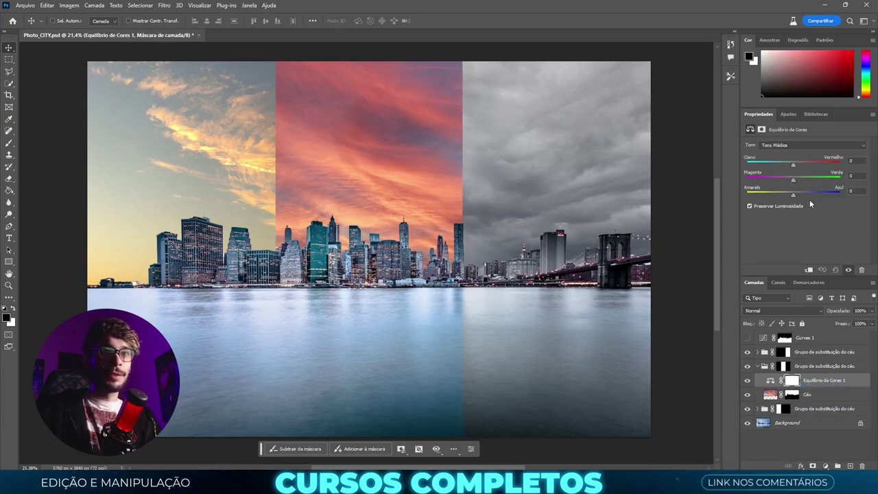
left_click_drag(809, 167, 798, 197)
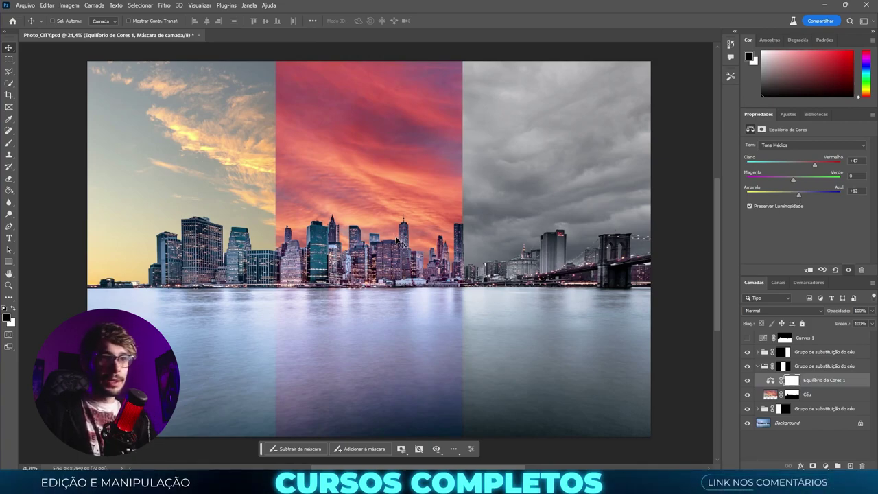
left_click(782, 366)
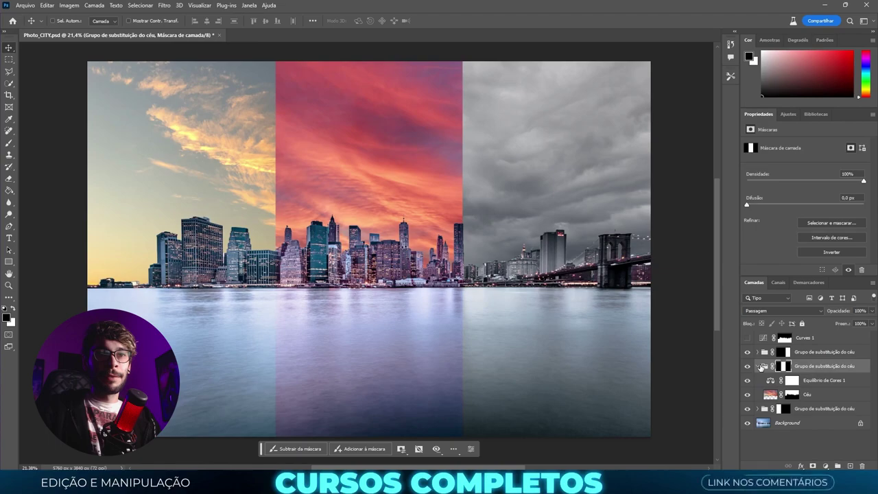
Add a Color Balance layer above the golden sky Céu with midtones Red +17 and Yellow -37.
left_click(757, 366)
left_click(782, 394)
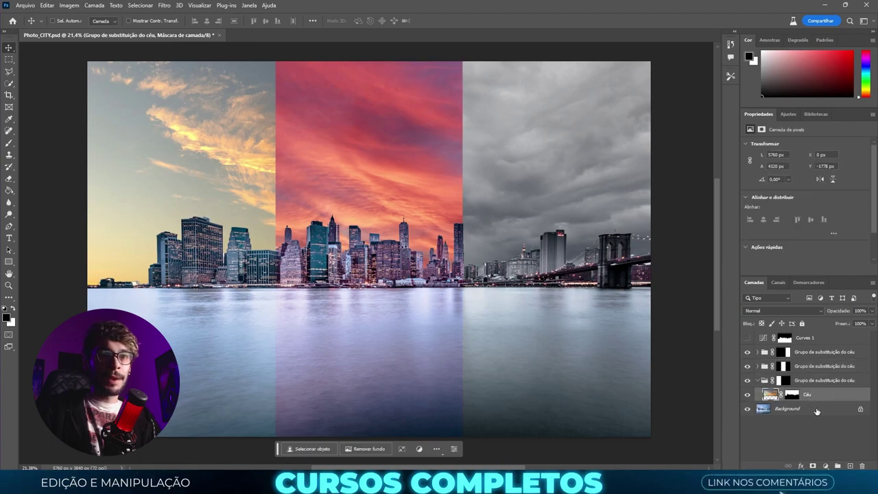
left_click(826, 466)
left_click(825, 387)
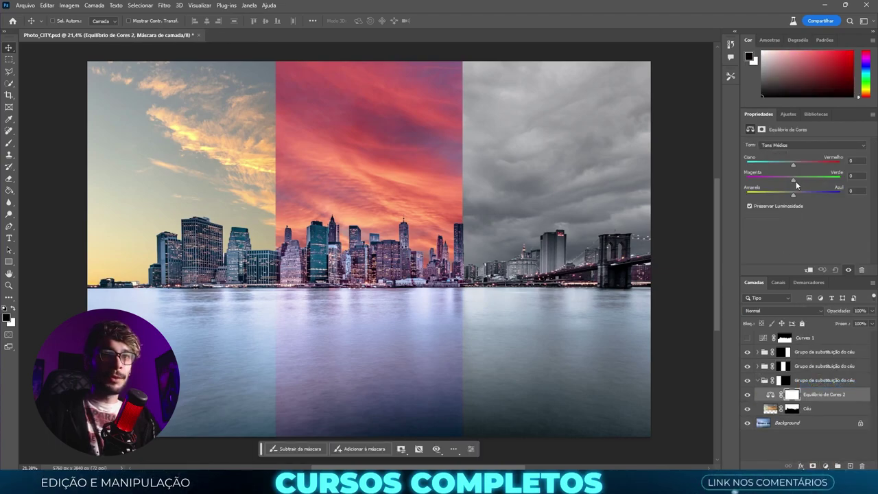
left_click_drag(794, 166, 807, 167)
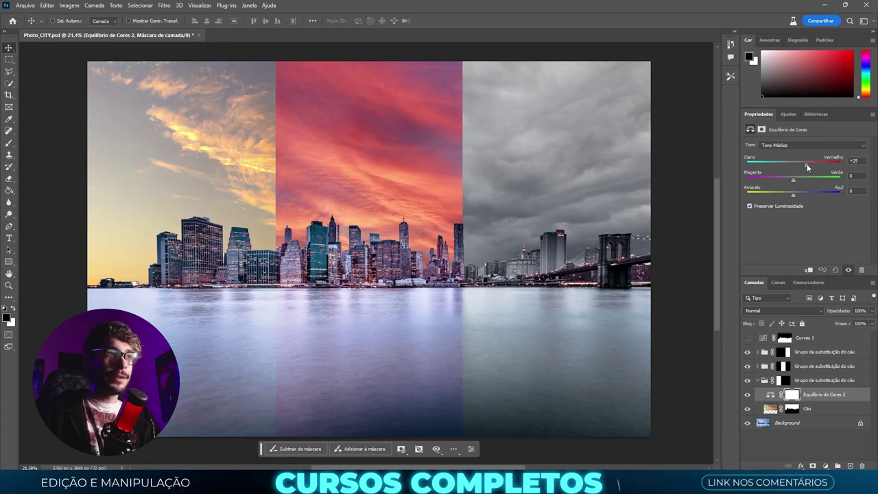
left_click_drag(794, 197, 776, 196)
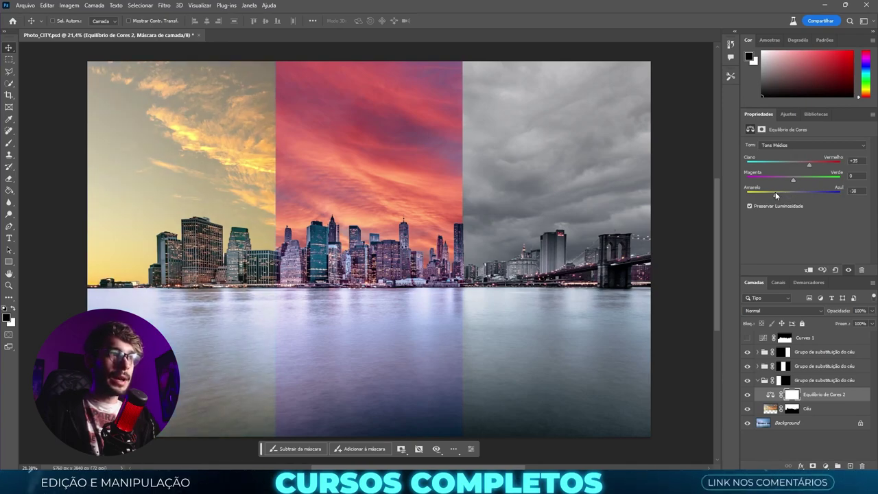
left_click_drag(810, 168, 800, 168)
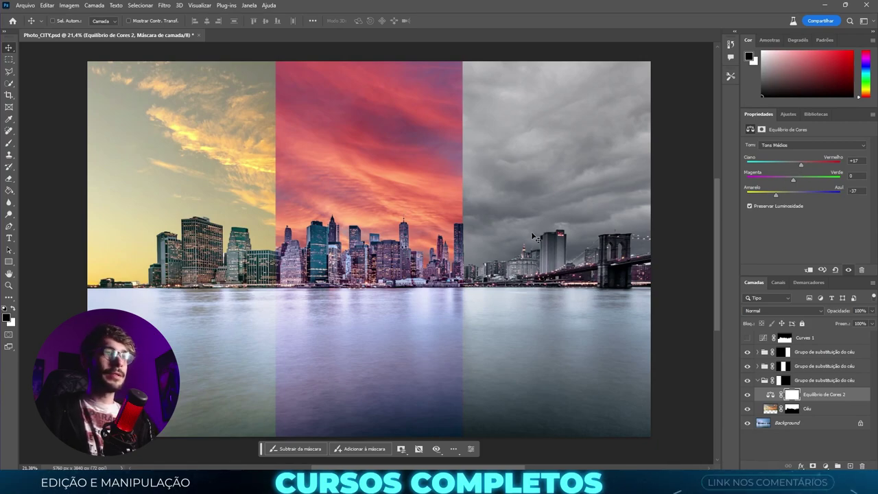
left_click(758, 381)
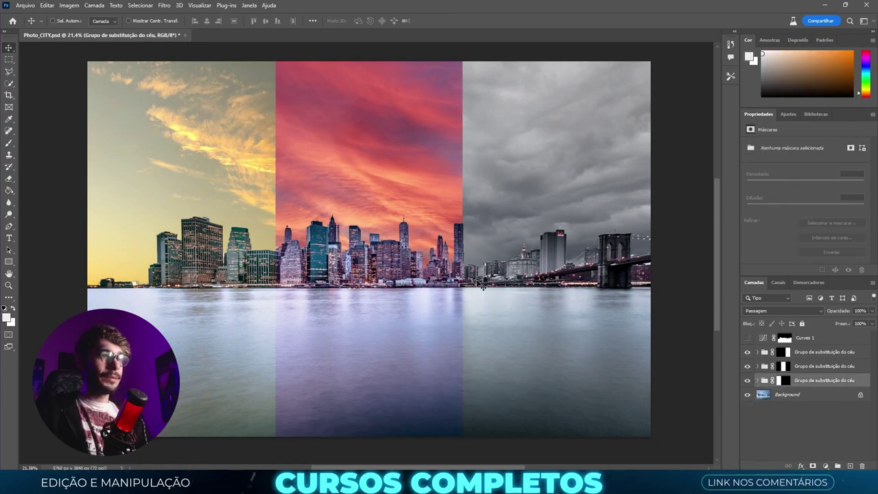